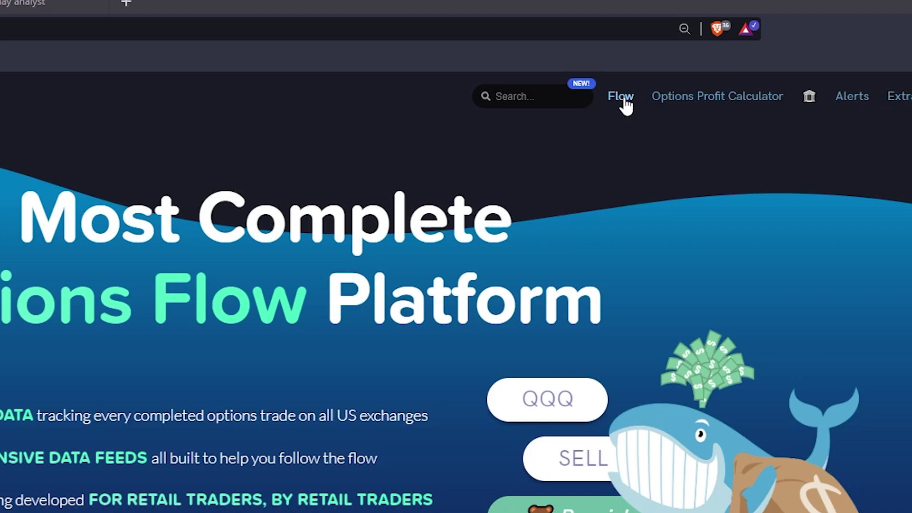
# Go to Flow and bring up QQQ's Intraday Analyst price and flow-ratio charts for 6/28/2022.
pyautogui.click(624, 105)
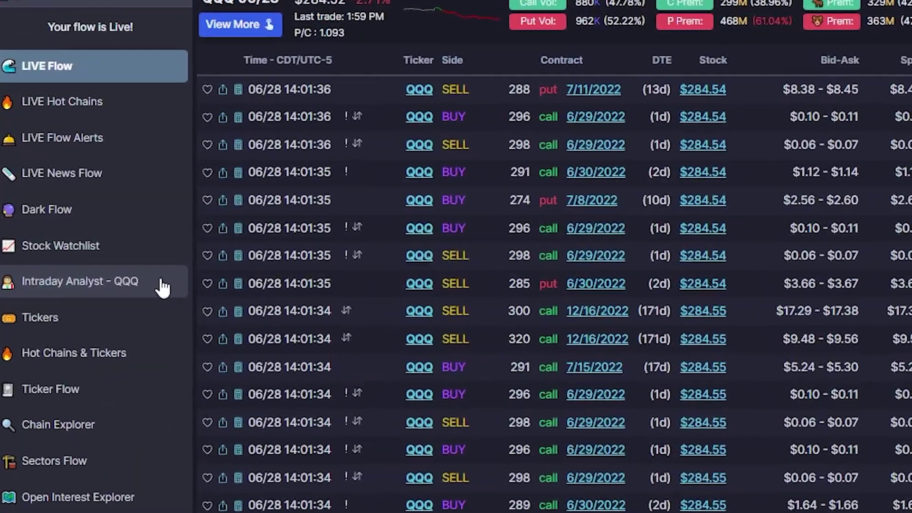
pyautogui.click(163, 288)
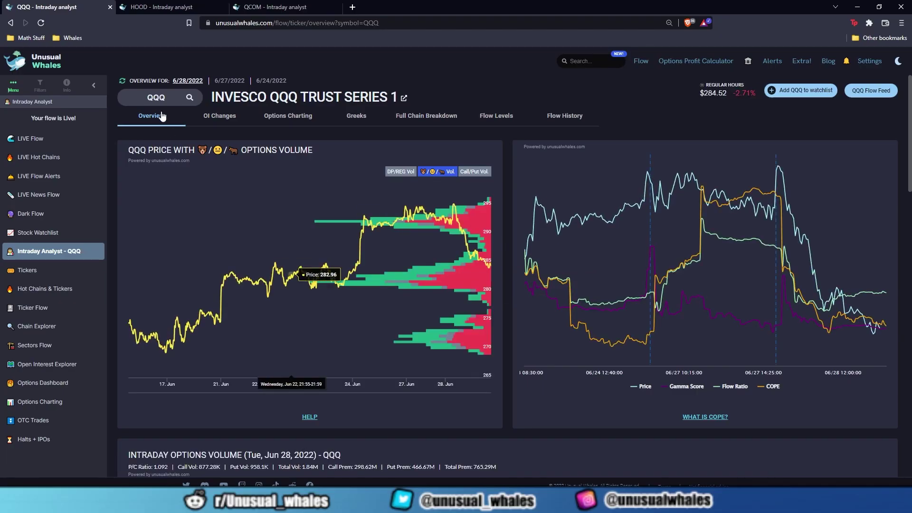
pyautogui.doubleClick(156, 97)
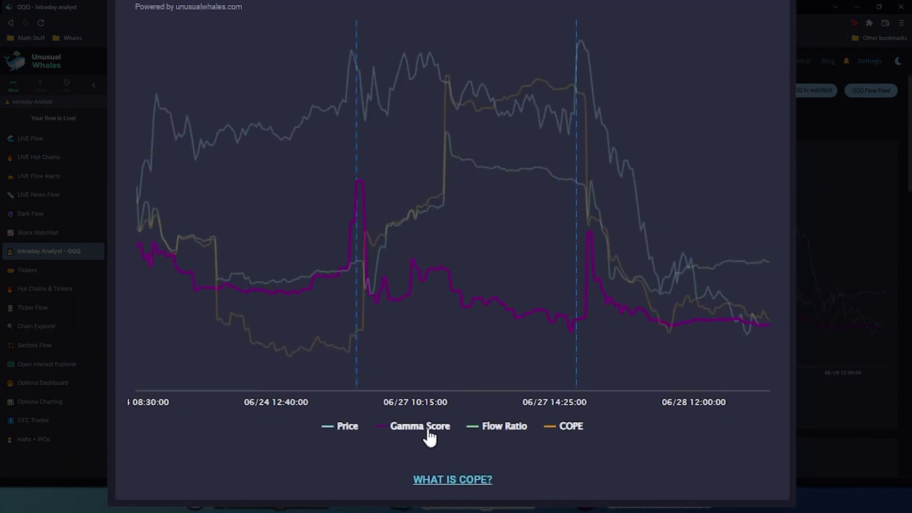
pyautogui.click(353, 430)
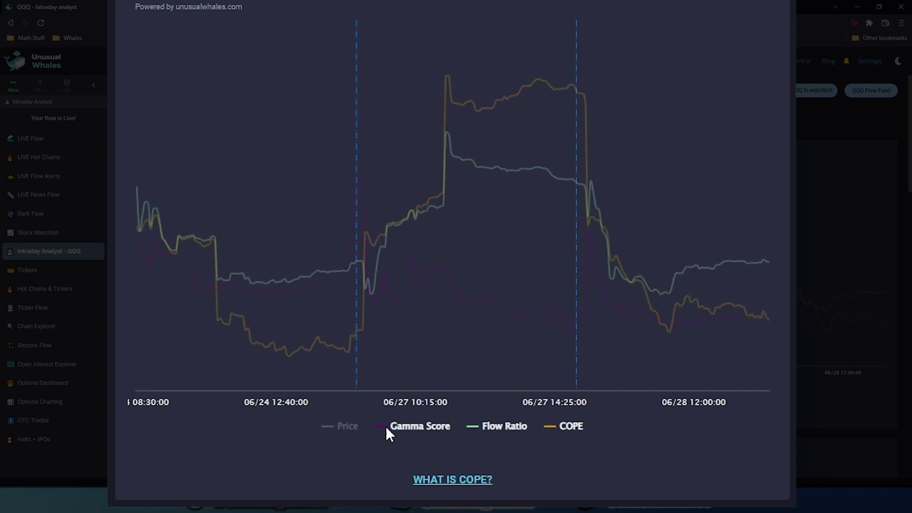
pyautogui.click(437, 430)
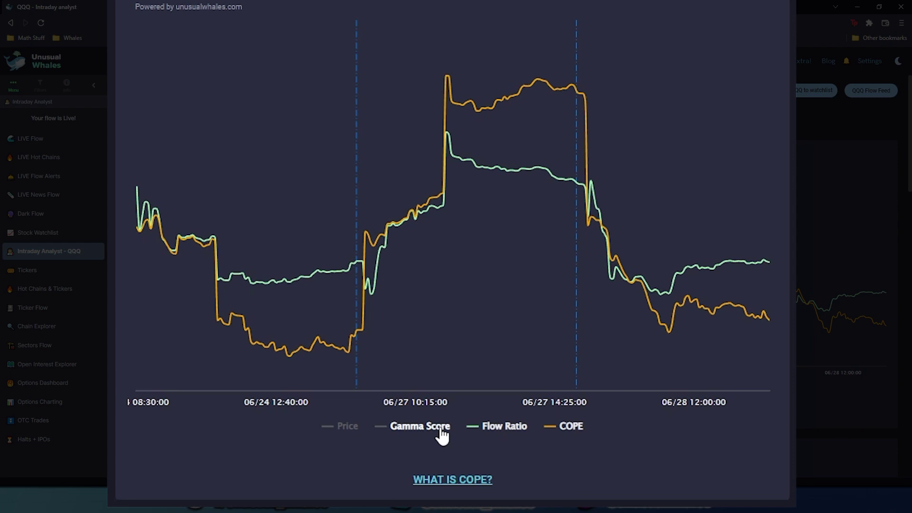
pyautogui.click(442, 429)
pyautogui.click(566, 427)
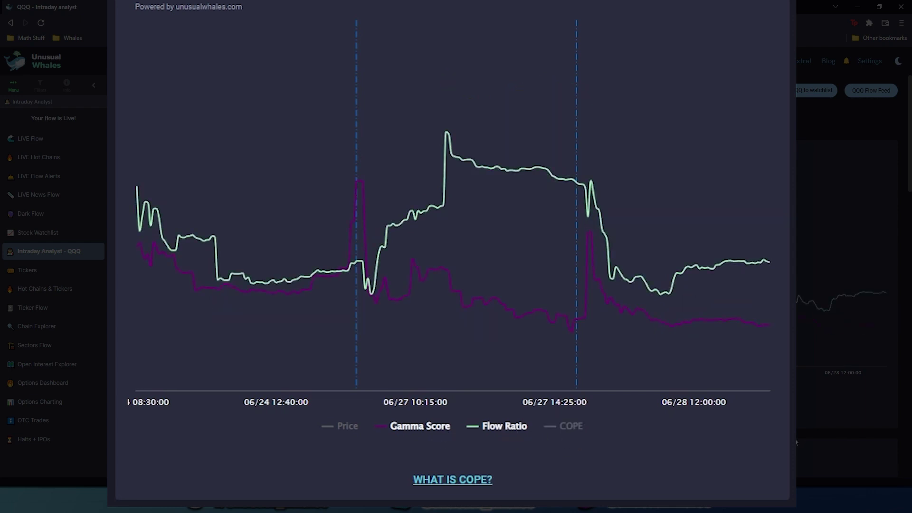
pyautogui.click(350, 429)
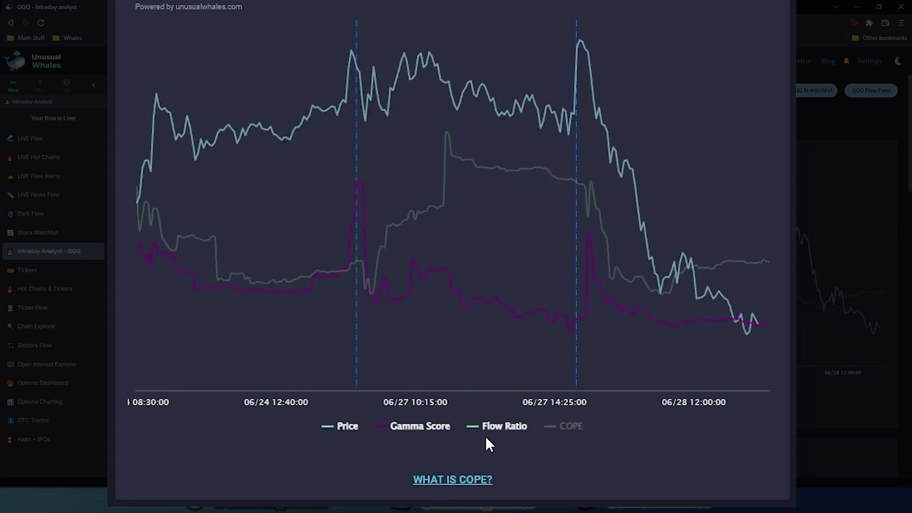
pyautogui.click(440, 430)
pyautogui.click(495, 431)
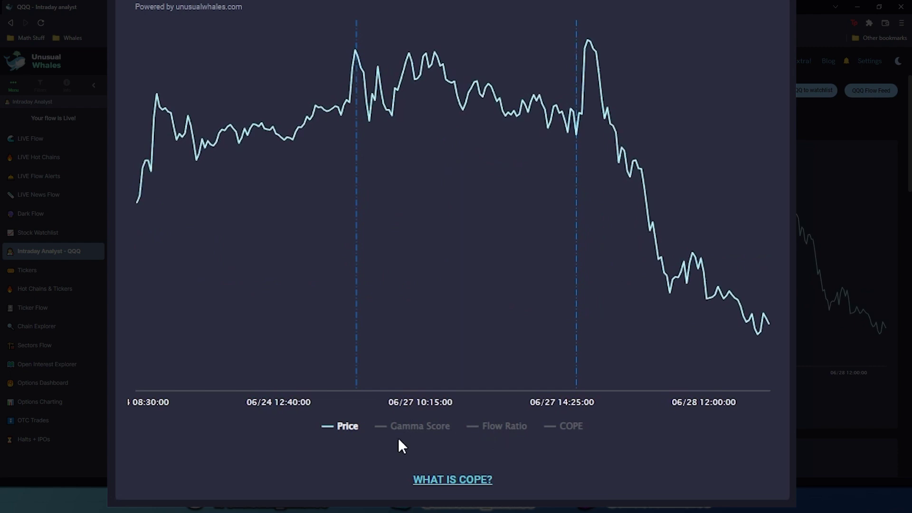
pyautogui.click(402, 431)
pyautogui.click(490, 428)
pyautogui.click(567, 428)
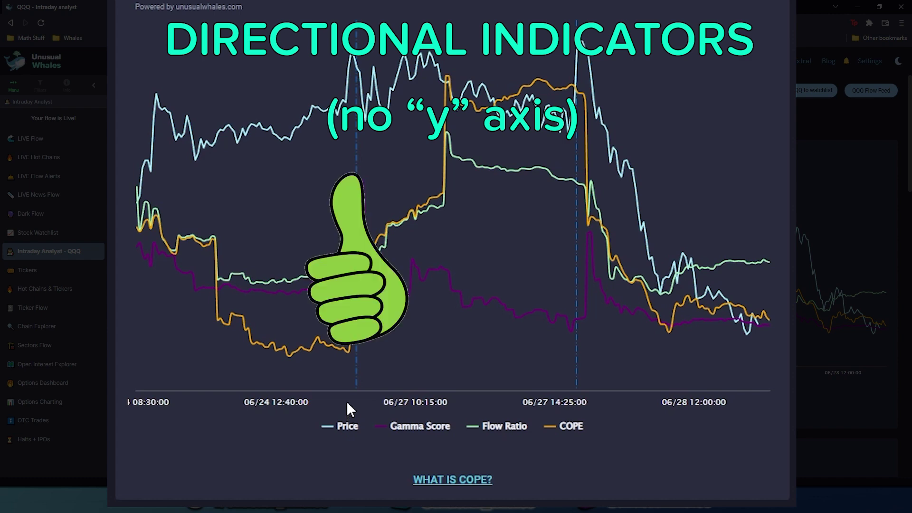
pyautogui.moveTo(307, 344)
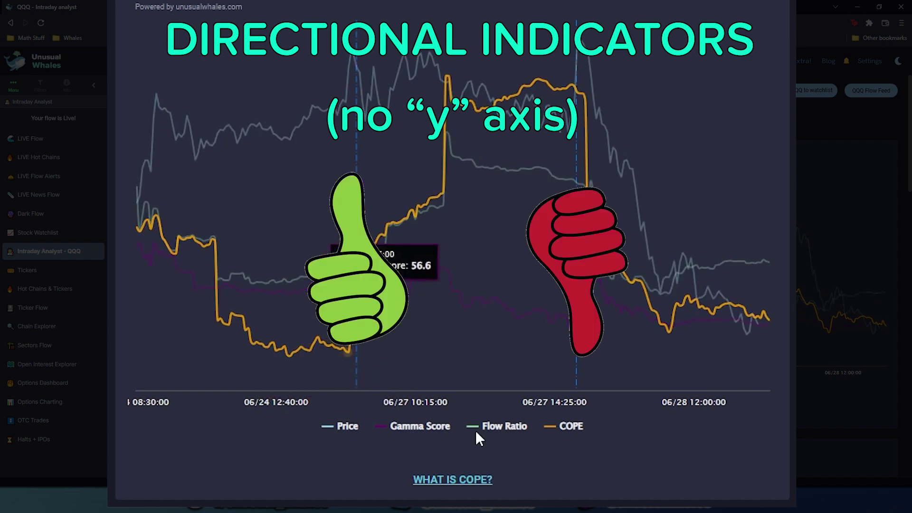
pyautogui.click(489, 427)
pyautogui.click(424, 430)
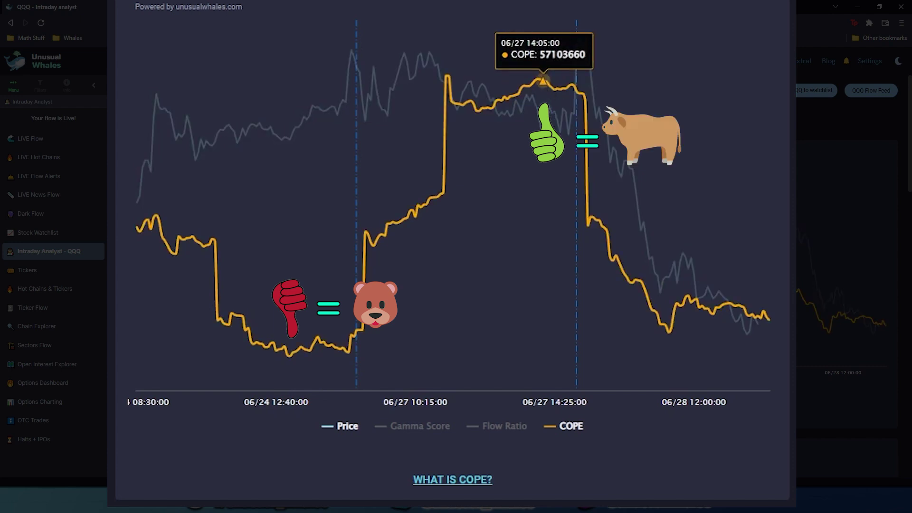
pyautogui.click(505, 427)
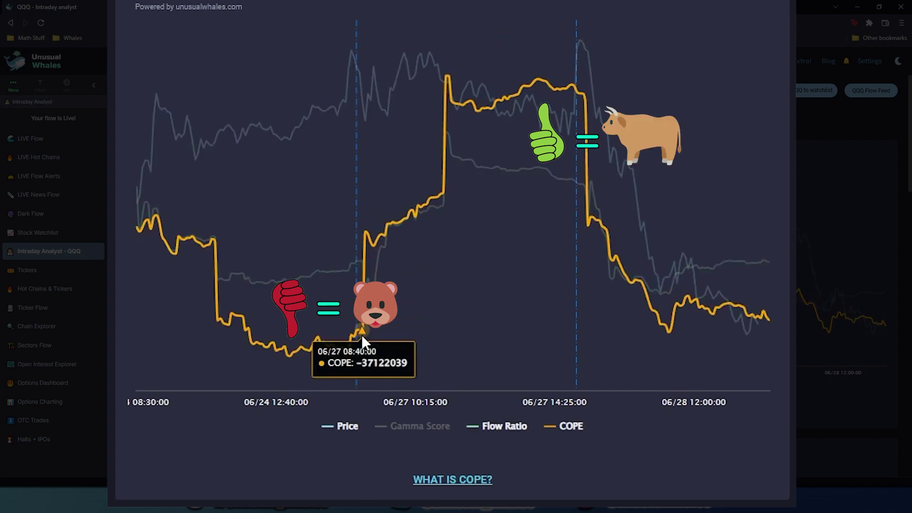
pyautogui.click(420, 426)
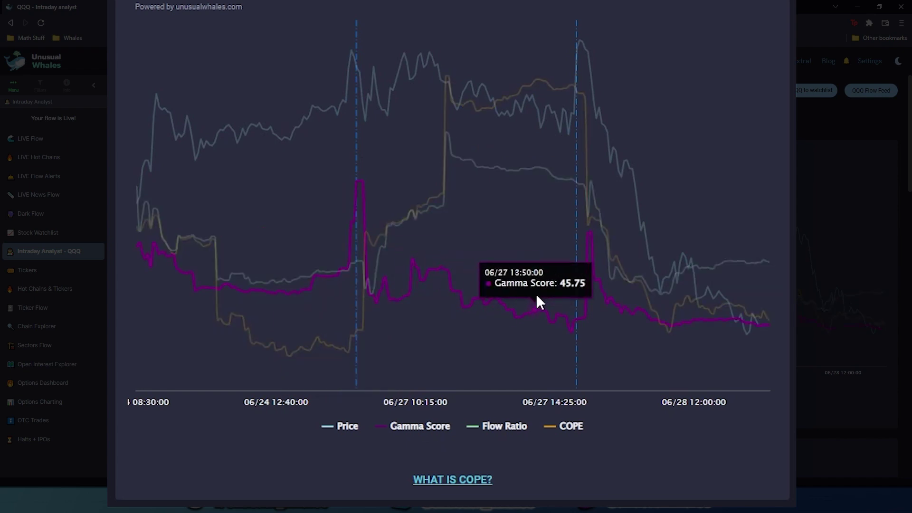
# Hide Gamma Score and Flow Ratio, read the COPE explanation, then inspect COPE values against price.
pyautogui.click(427, 427)
pyautogui.click(513, 426)
pyautogui.click(580, 472)
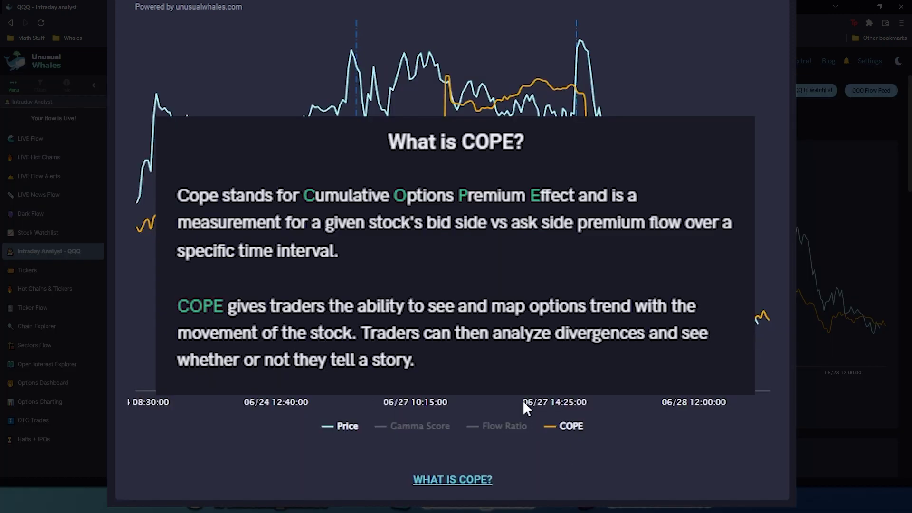
pyautogui.click(161, 111)
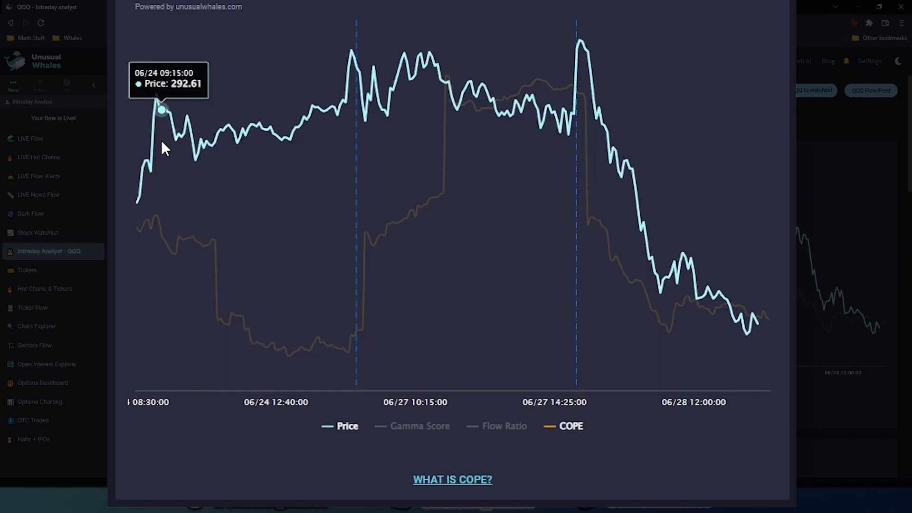
pyautogui.moveTo(155, 224)
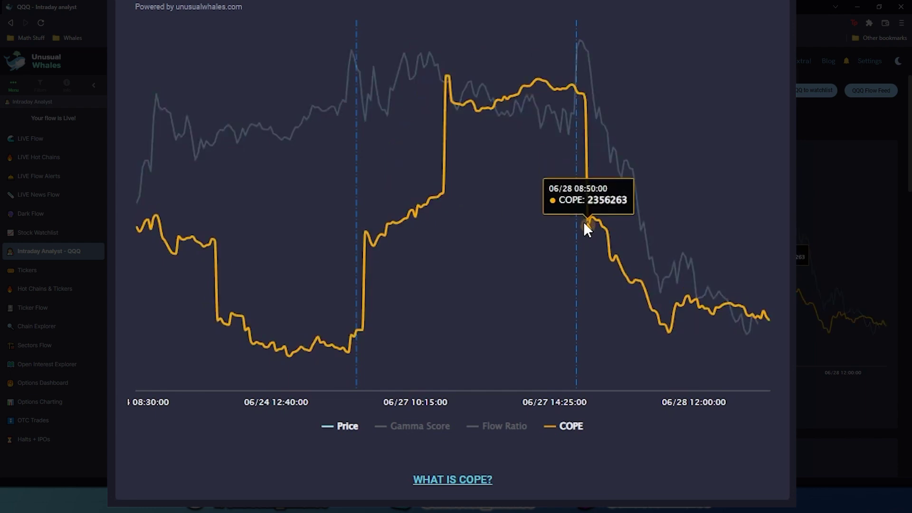
# On the QQQ chart, hide COPE and show Flow Ratio alongside Price.
pyautogui.click(564, 430)
pyautogui.click(517, 423)
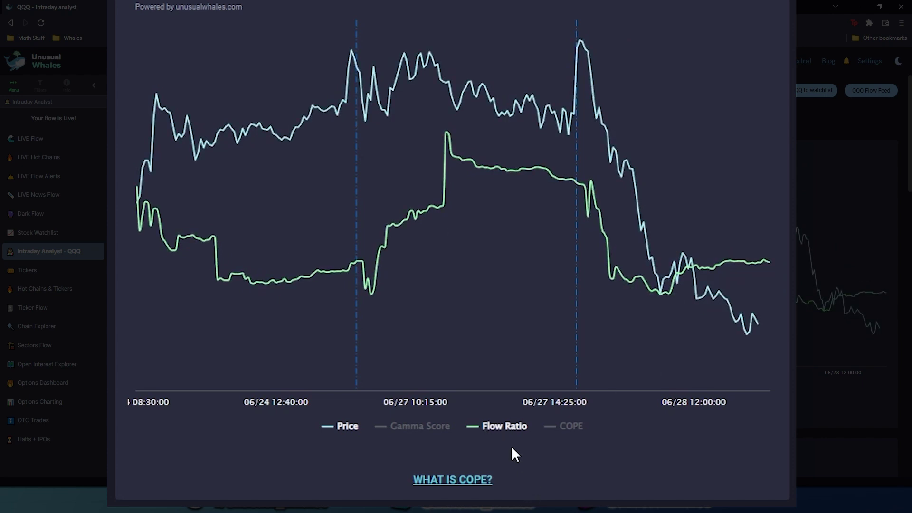
# On the QQQ chart, show Gamma Score and hide Flow Ratio so only Price and Gamma Score remain.
pyautogui.click(429, 428)
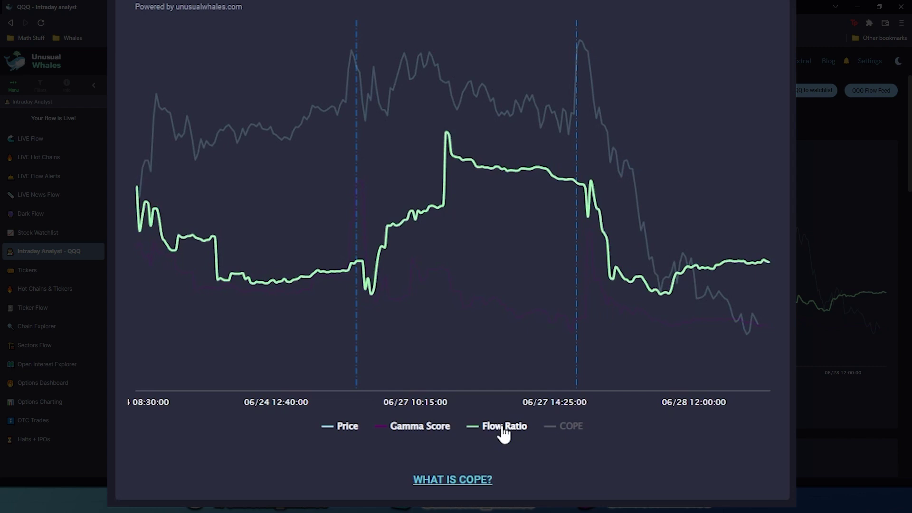
pyautogui.click(502, 427)
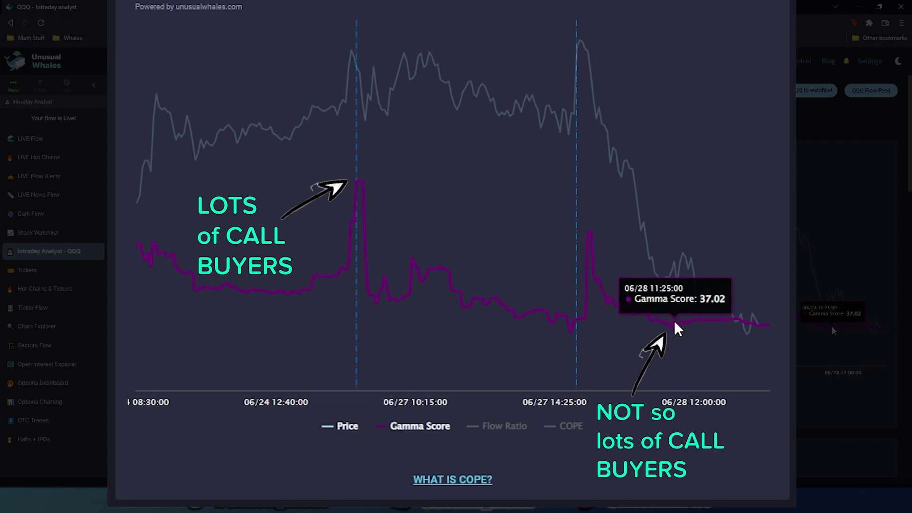
# Hide QQQ's Gamma Score, switch to the HOOD tab, and hide Flow Ratio and Gamma Score there.
pyautogui.click(439, 427)
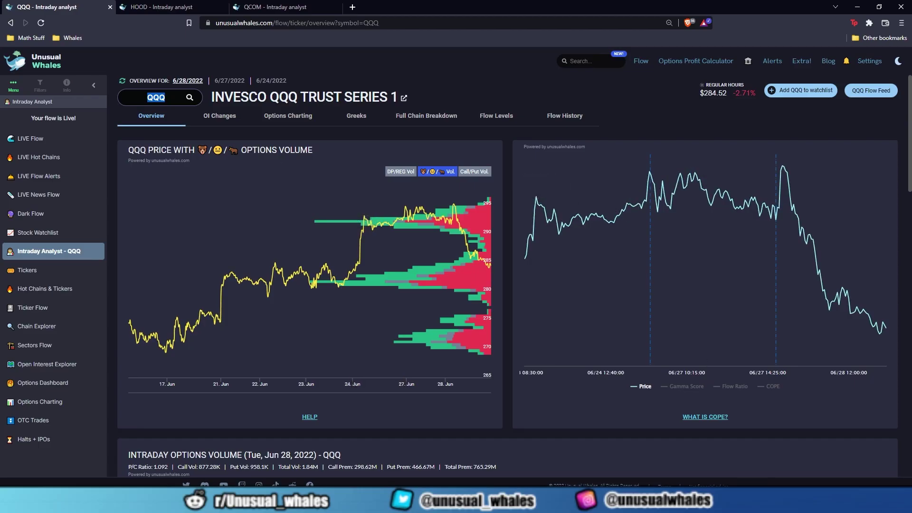
pyautogui.click(156, 5)
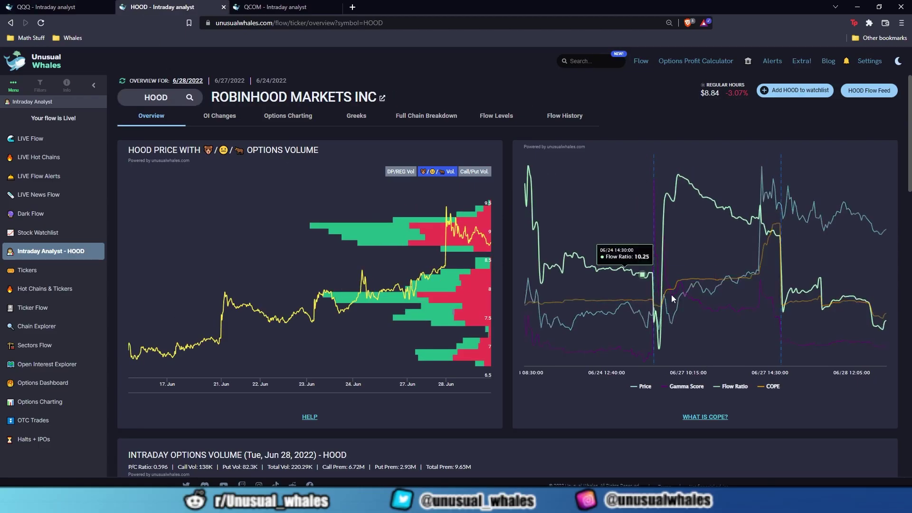
pyautogui.click(714, 390)
pyautogui.click(701, 387)
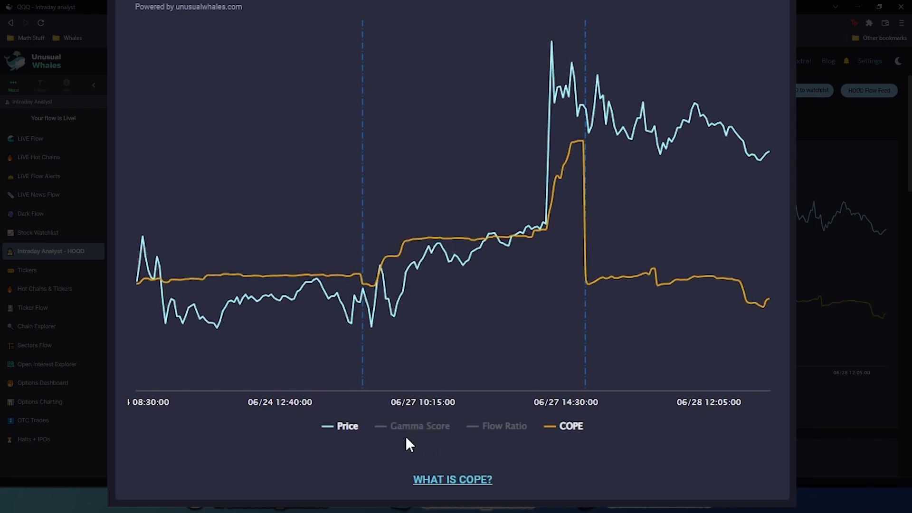
pyautogui.moveTo(268, 277)
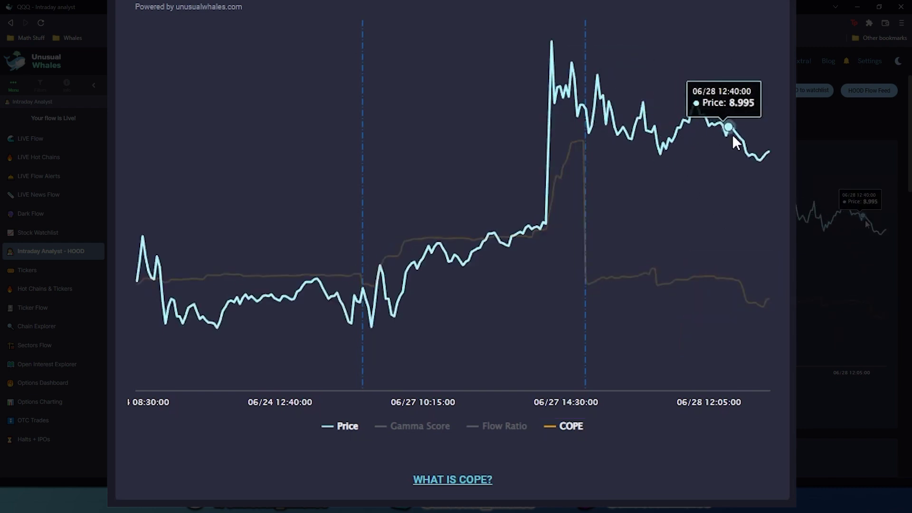
# Show Flow Ratio and hide COPE on the HOOD chart, leaving Price and Flow Ratio.
pyautogui.click(516, 439)
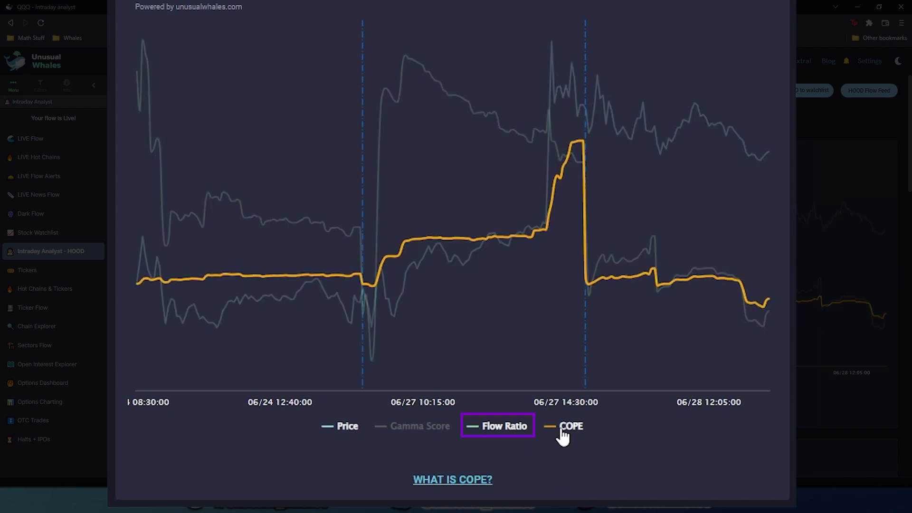
pyautogui.click(563, 432)
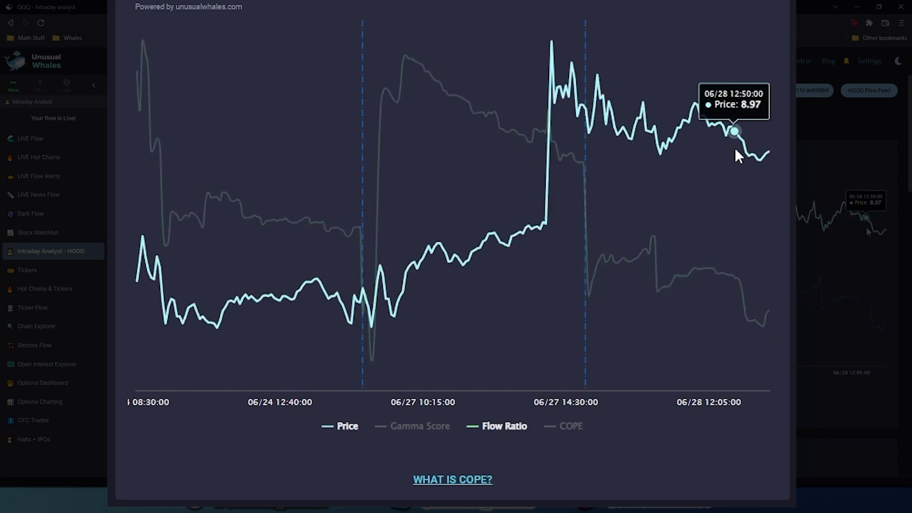
# Show Gamma Score and hide Flow Ratio on the HOOD chart, leaving Price and Gamma Score.
pyautogui.click(435, 429)
pyautogui.click(508, 430)
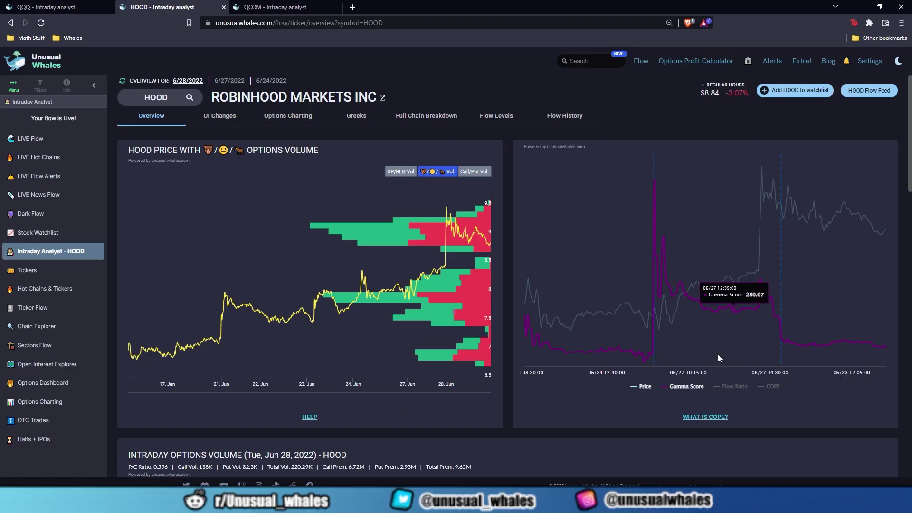
# Switch to the QCOM tab, hide Flow Ratio and Gamma Score, and read COPE values.
pyautogui.click(300, 8)
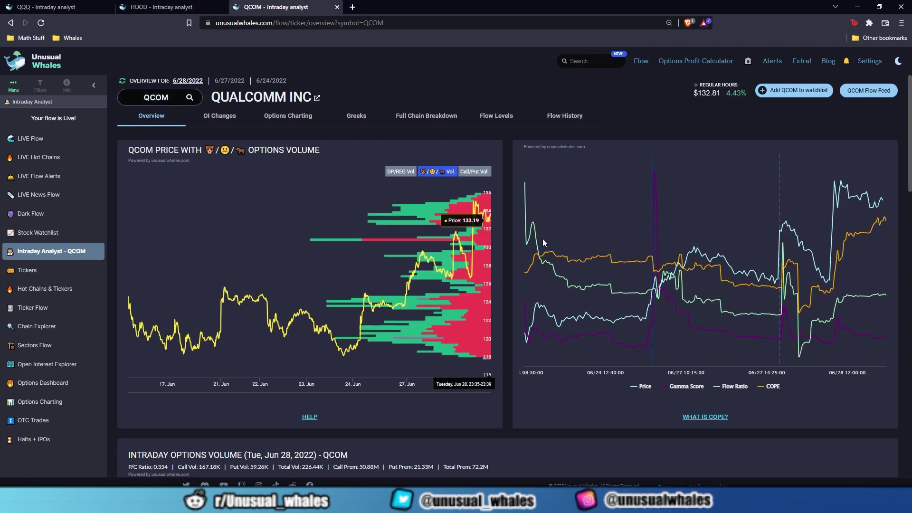
pyautogui.click(733, 386)
pyautogui.click(691, 389)
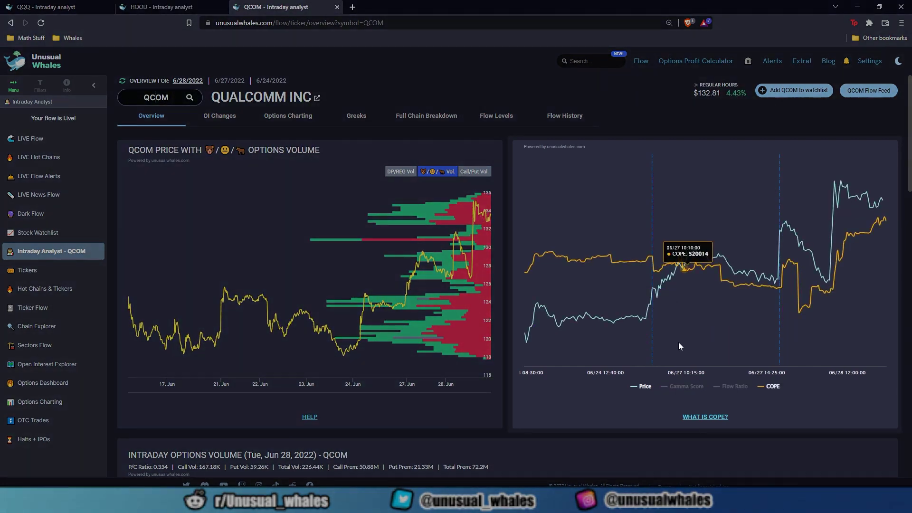
pyautogui.moveTo(552, 255)
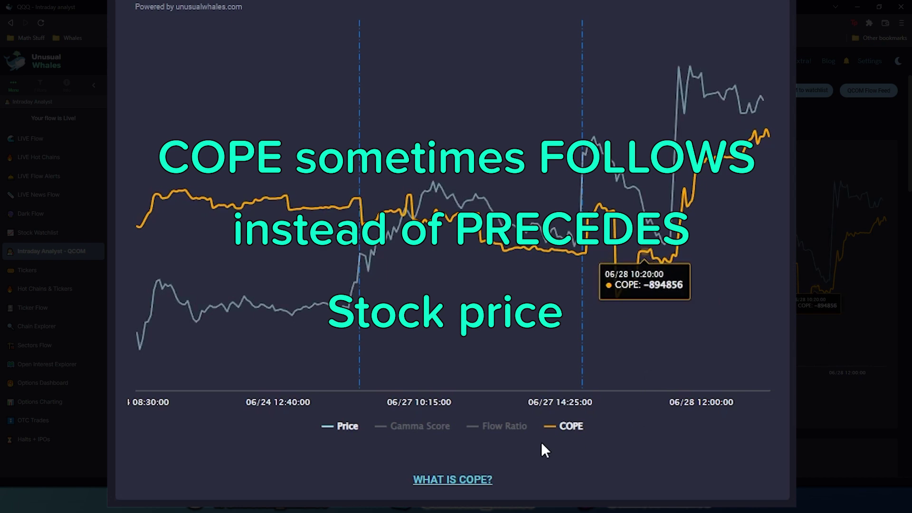
# Show Flow Ratio in place of COPE on the QCOM chart, then hide Flow Ratio again.
pyautogui.click(504, 426)
pyautogui.click(570, 426)
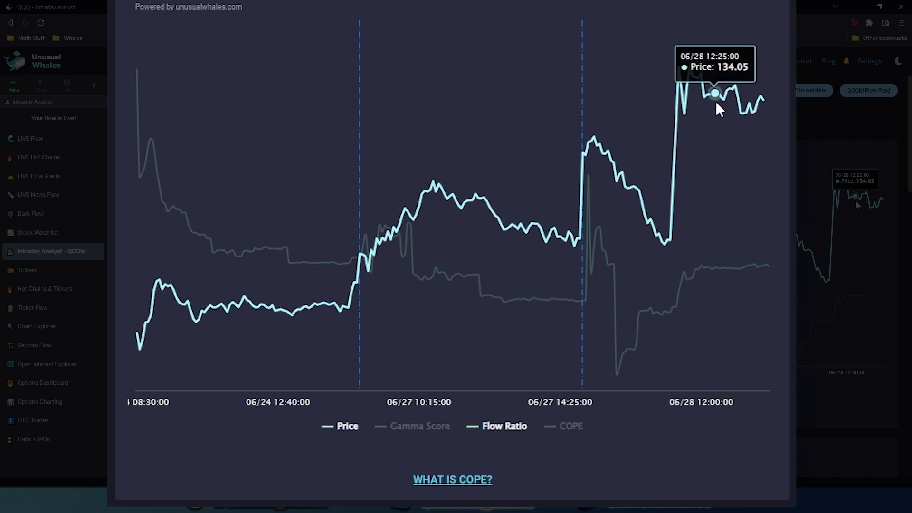
pyautogui.click(508, 427)
# Add the purple Gamma Score line to the QCOM chart alongside Price.
pyautogui.click(444, 429)
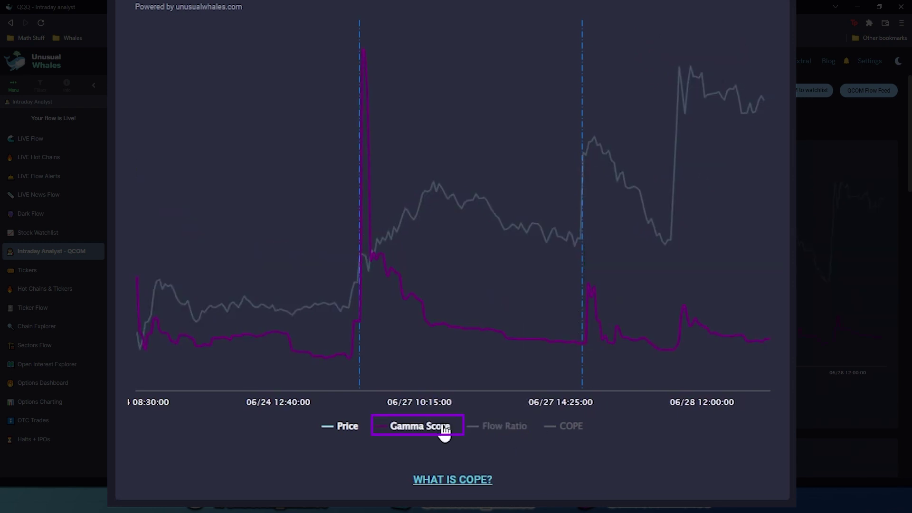